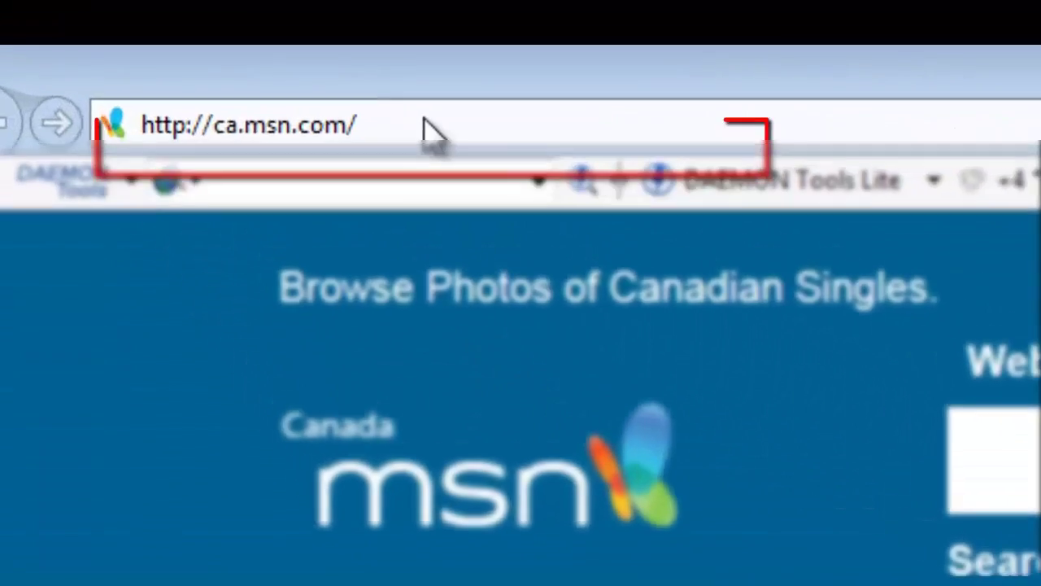
{"action": "left_click", "coordinate": [125, 20]}
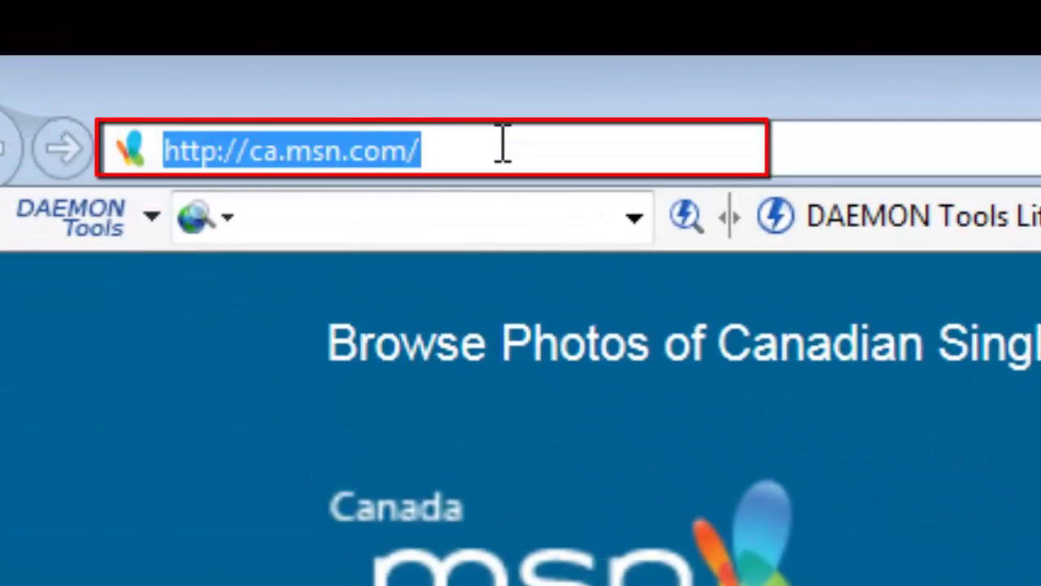
{"action": "type", "text": "www."}
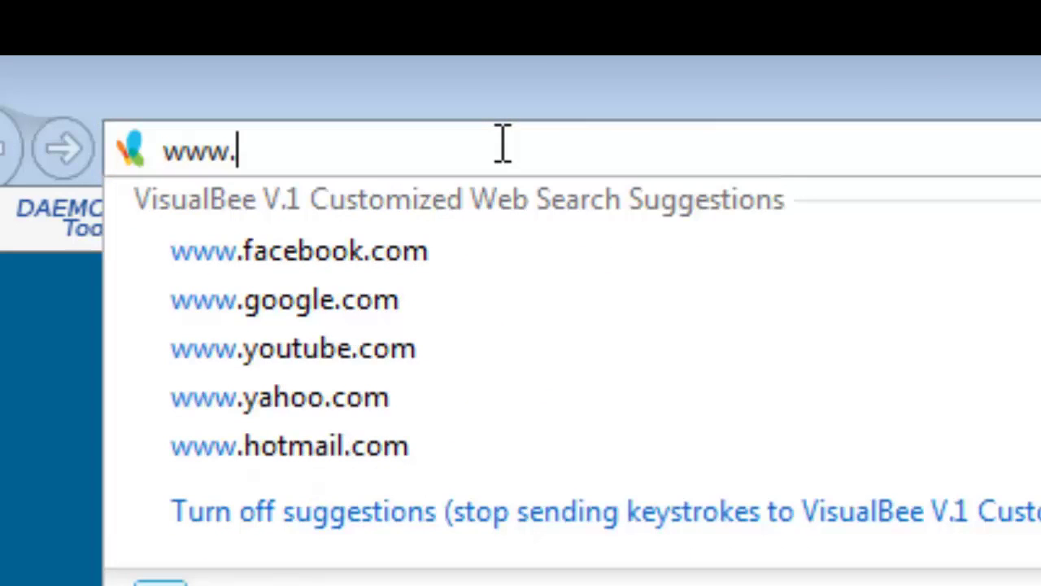
{"action": "type", "text": "i-worx.c"}
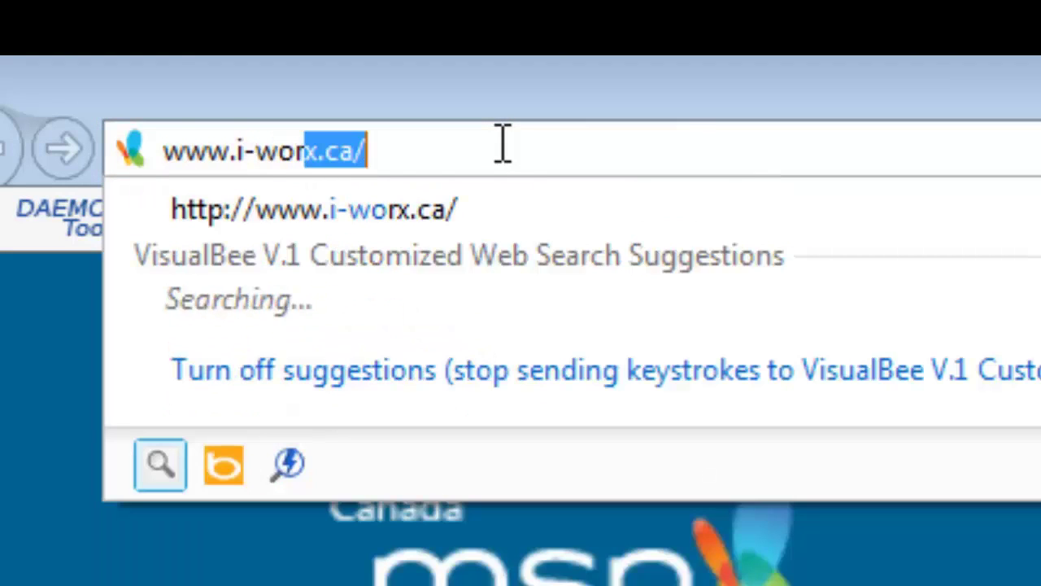
{"action": "type", "text": "a"}
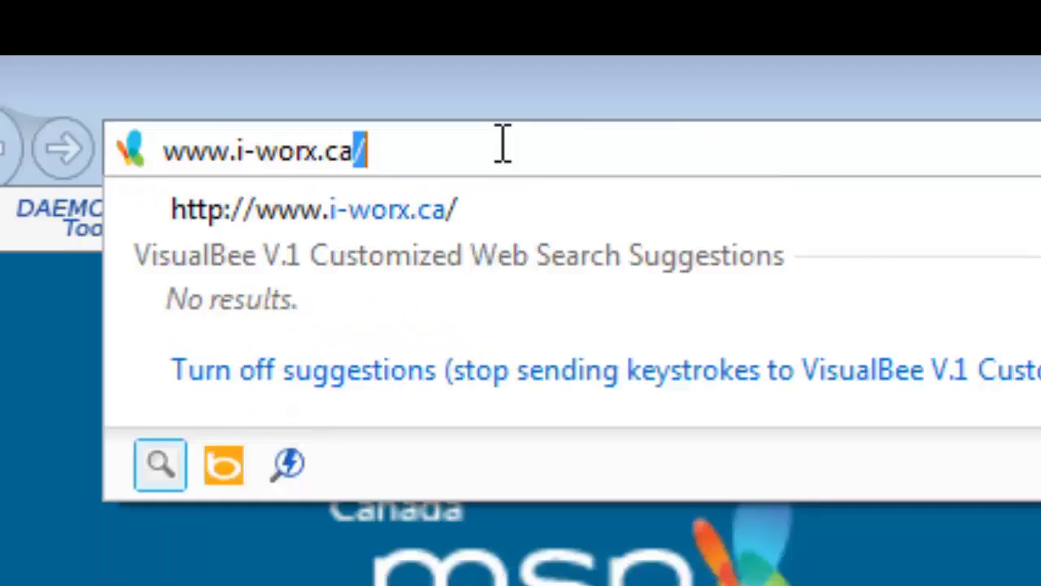
{"action": "key", "text": "Return"}
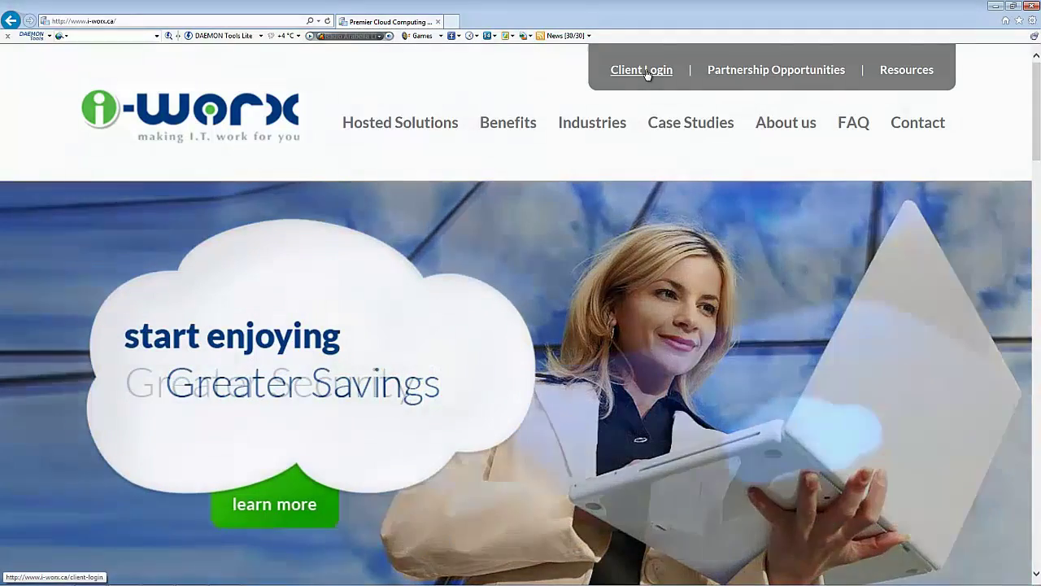
- Go through Client Login to the login.officeonelive.com portal link
{"action": "left_click", "coordinate": [646, 71]}
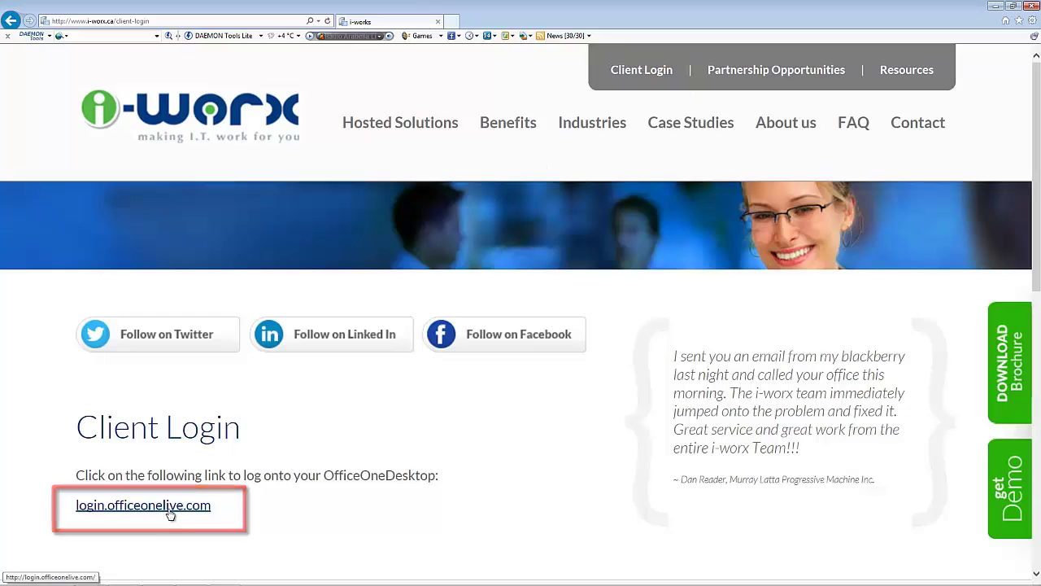
{"action": "left_click", "coordinate": [167, 511]}
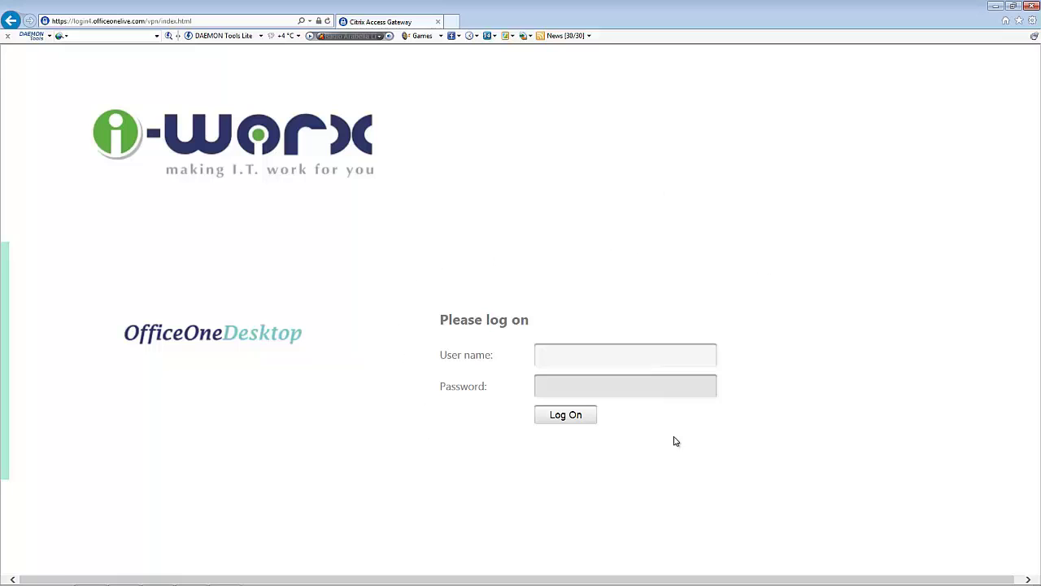
- Create and confirm a desktop shortcut to the OfficeOneDesktop log-on page
{"action": "right_click", "coordinate": [885, 273]}
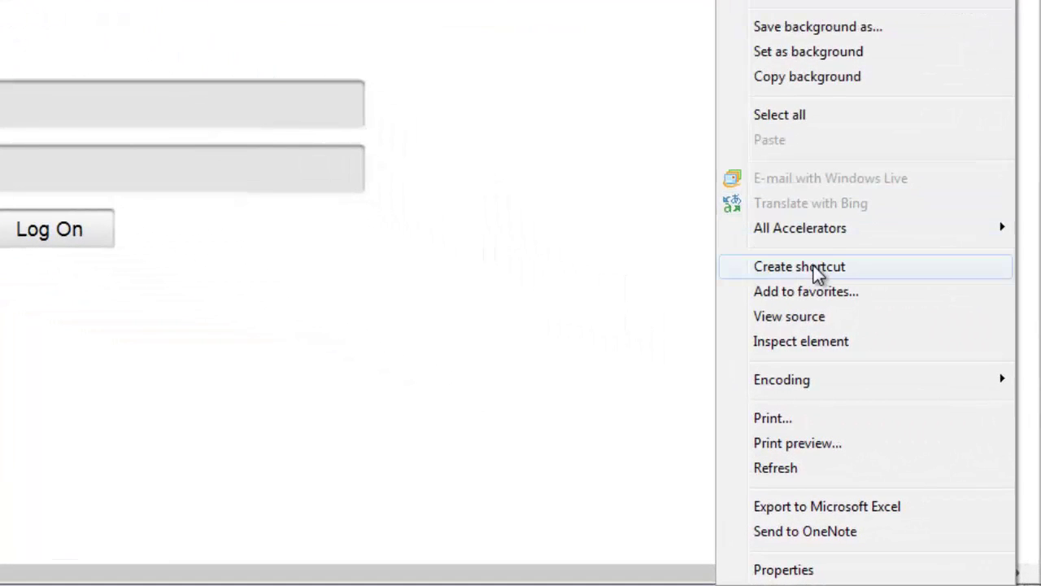
{"action": "left_click", "coordinate": [818, 274]}
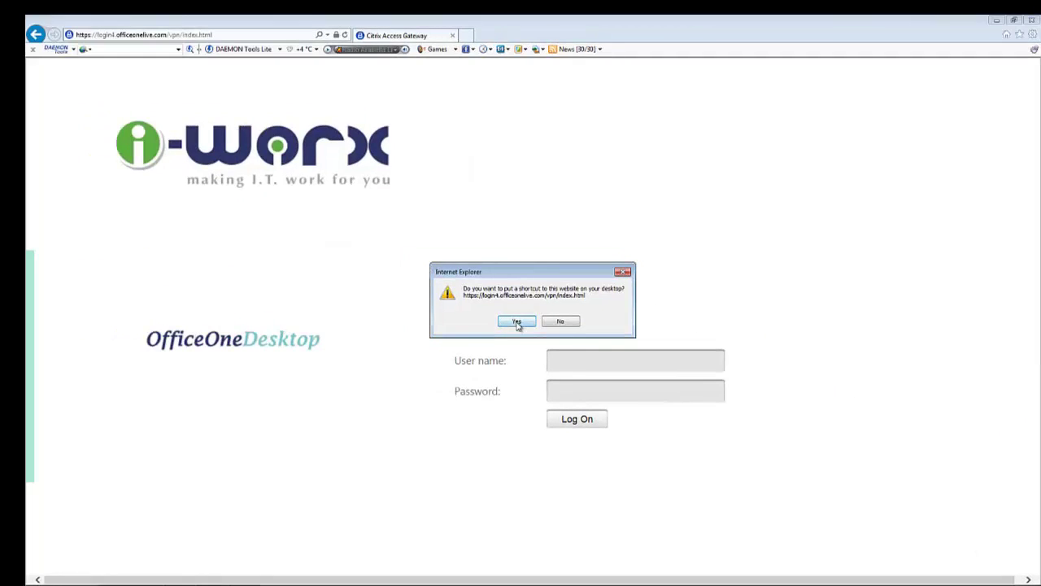
{"action": "left_click", "coordinate": [517, 322]}
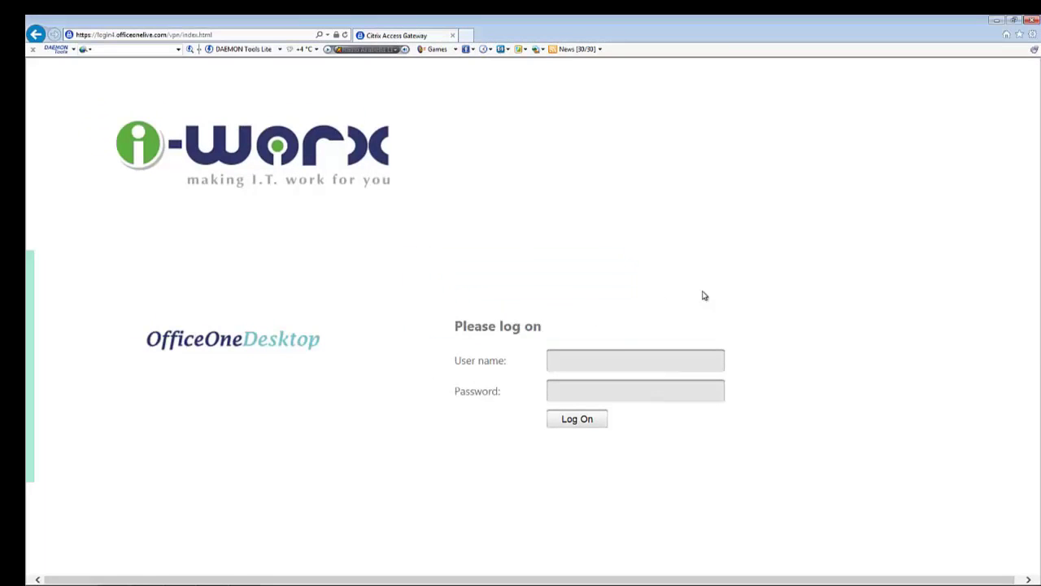
- Close the browser, rename the Citrix Access Gateway shortcut to 'Virtual Desktop', and open it
{"action": "left_click", "coordinate": [1009, 21]}
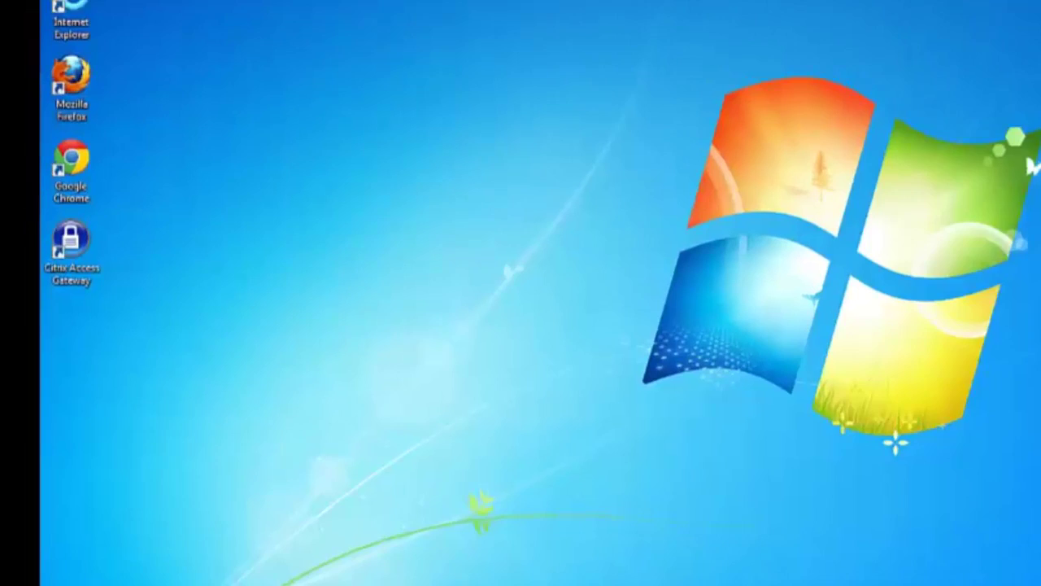
{"action": "right_click", "coordinate": [81, 259]}
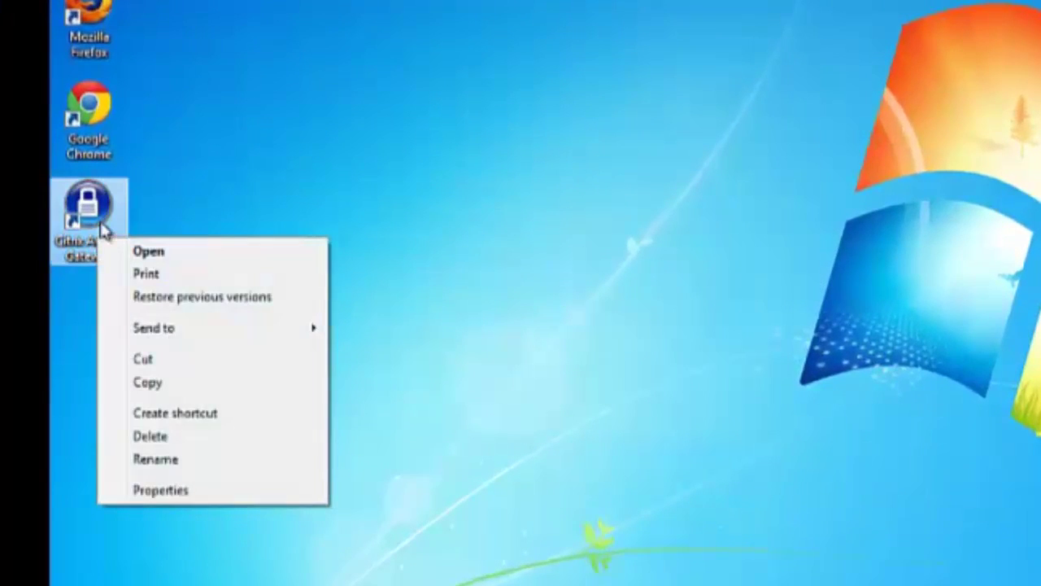
{"action": "left_click", "coordinate": [216, 465]}
{"action": "type", "text": "Virtu"}
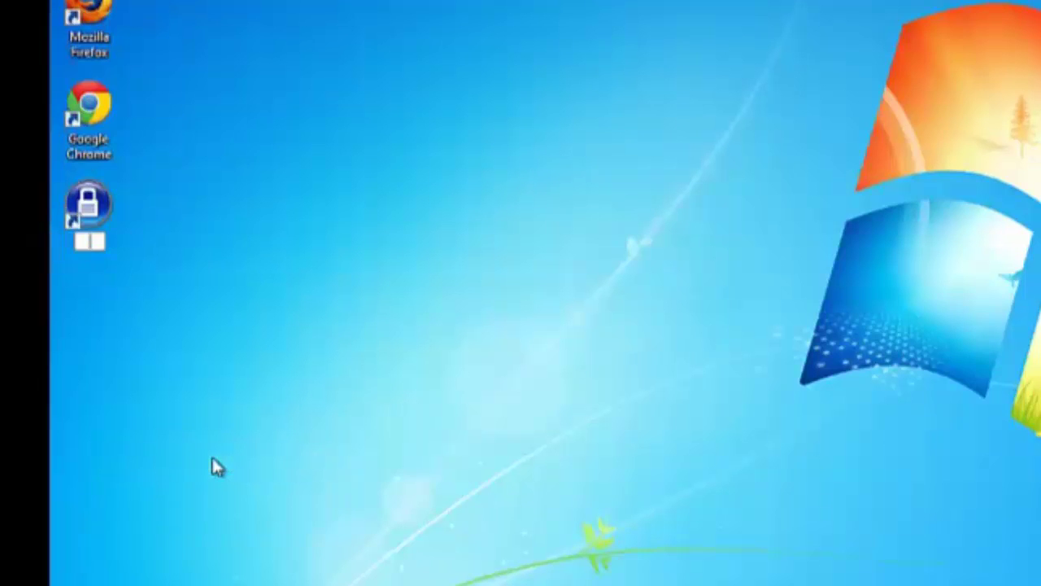
{"action": "type", "text": "al Desktop"}
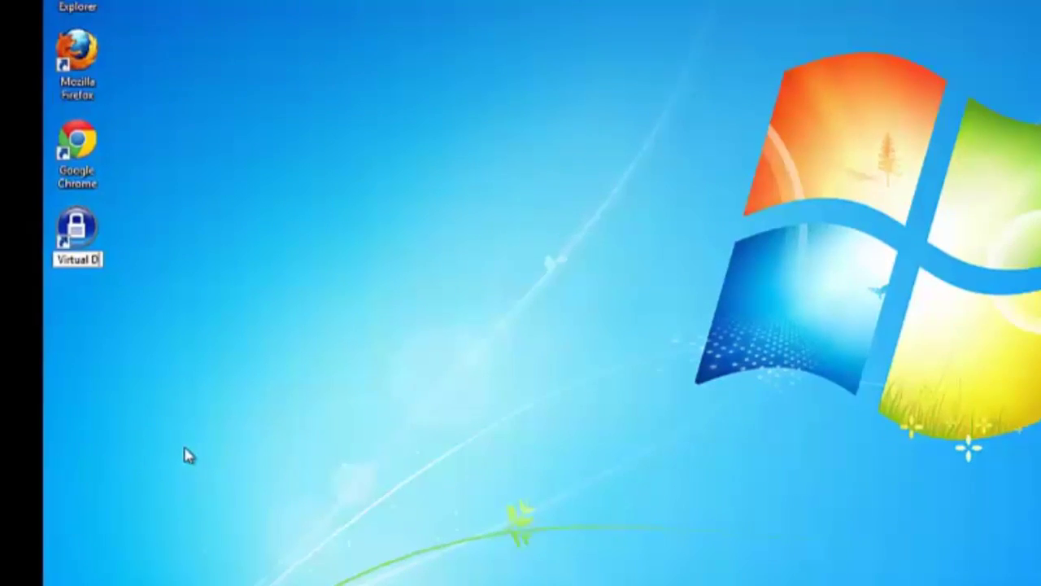
{"action": "key", "text": "Return"}
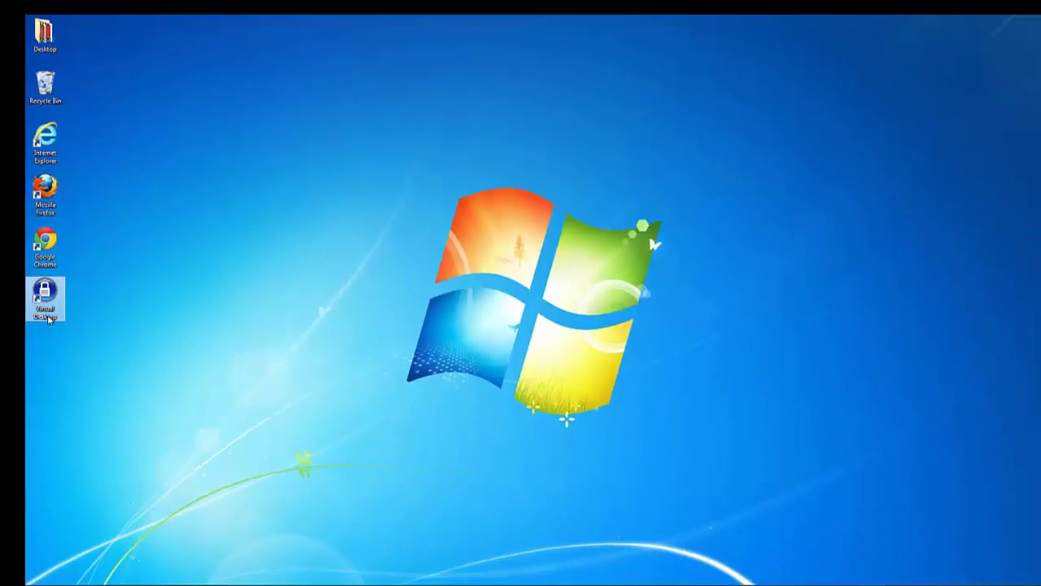
{"action": "double_click", "coordinate": [45, 313]}
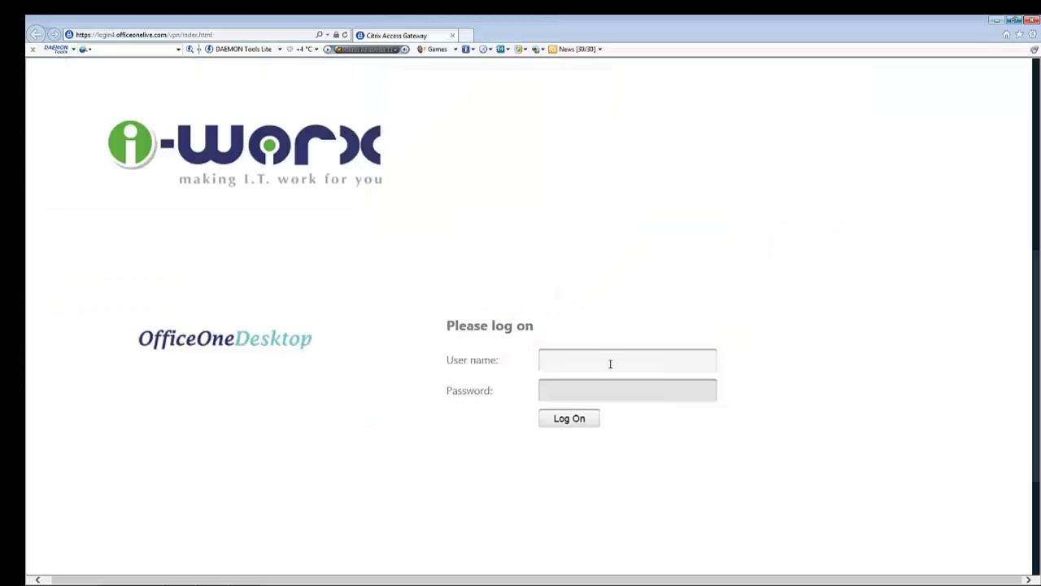
- Log on with the user name and password, declining to save the password
{"action": "key", "text": "Tab"}
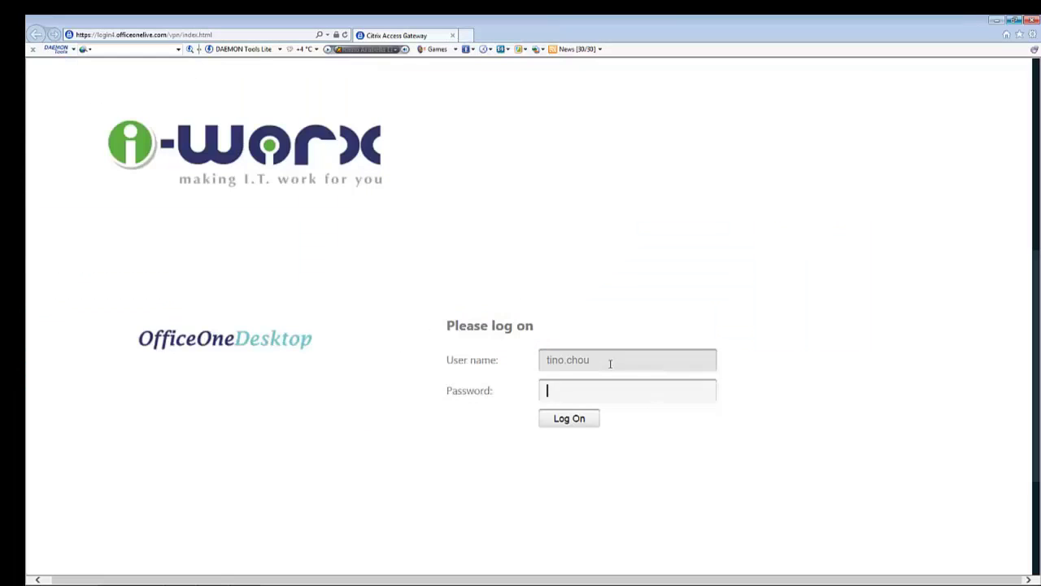
{"action": "type", "text": "******"}
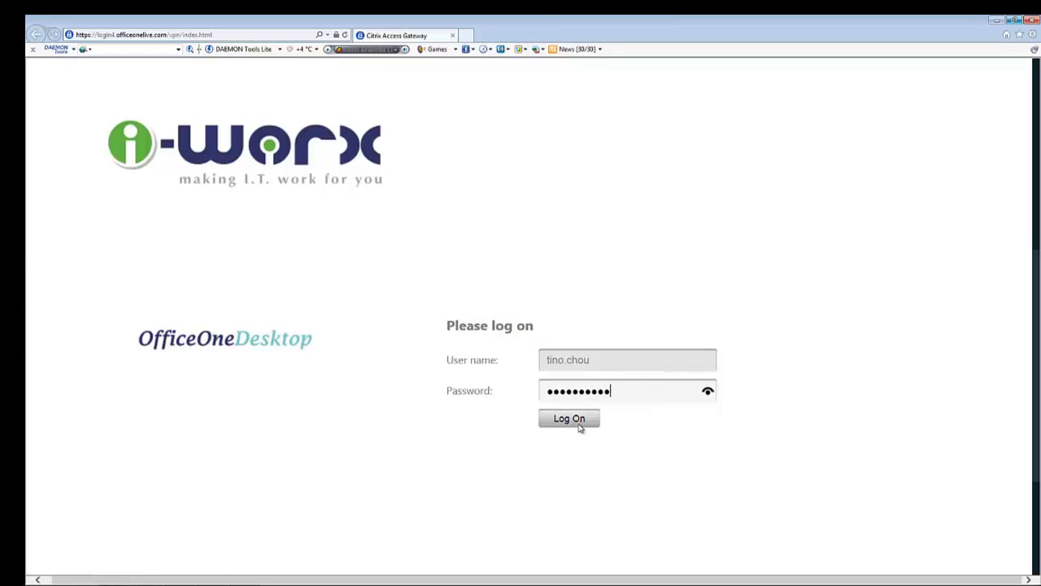
{"action": "left_click", "coordinate": [579, 423]}
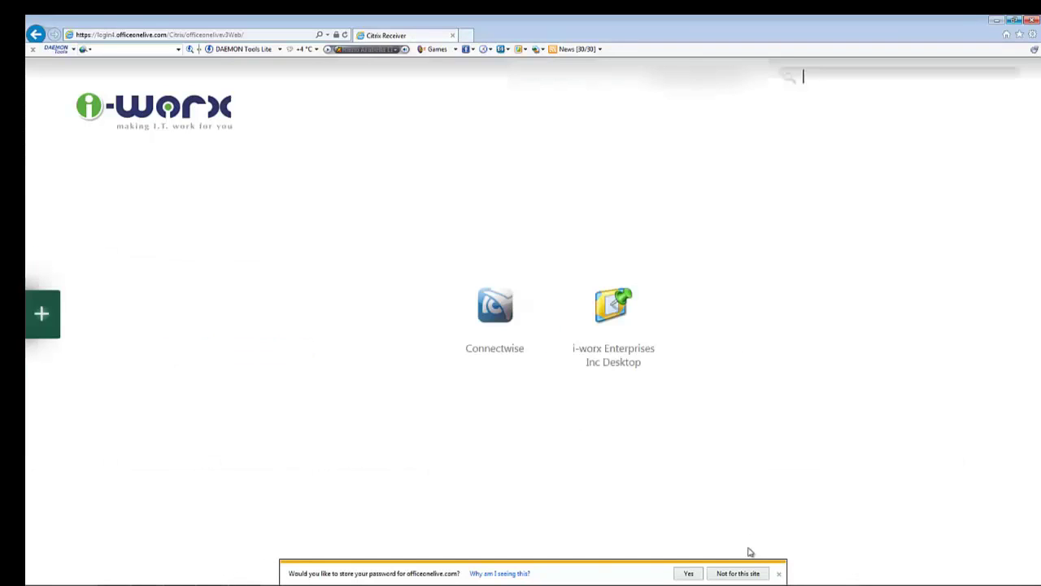
{"action": "left_click", "coordinate": [778, 574]}
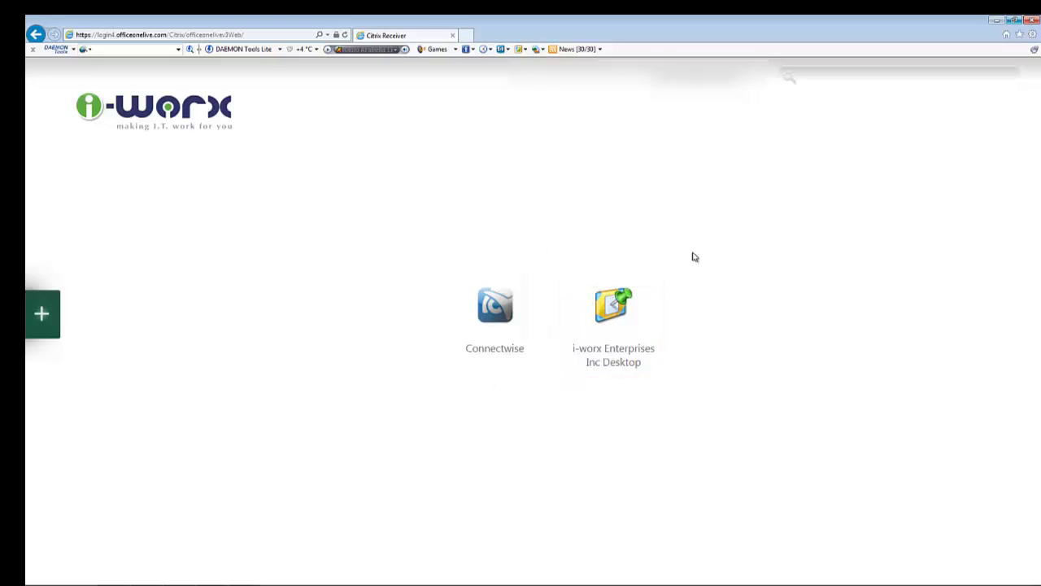
- Launch the i-worx Enterprises Inc Desktop and open its downloaded .ica file
{"action": "left_click", "coordinate": [599, 338]}
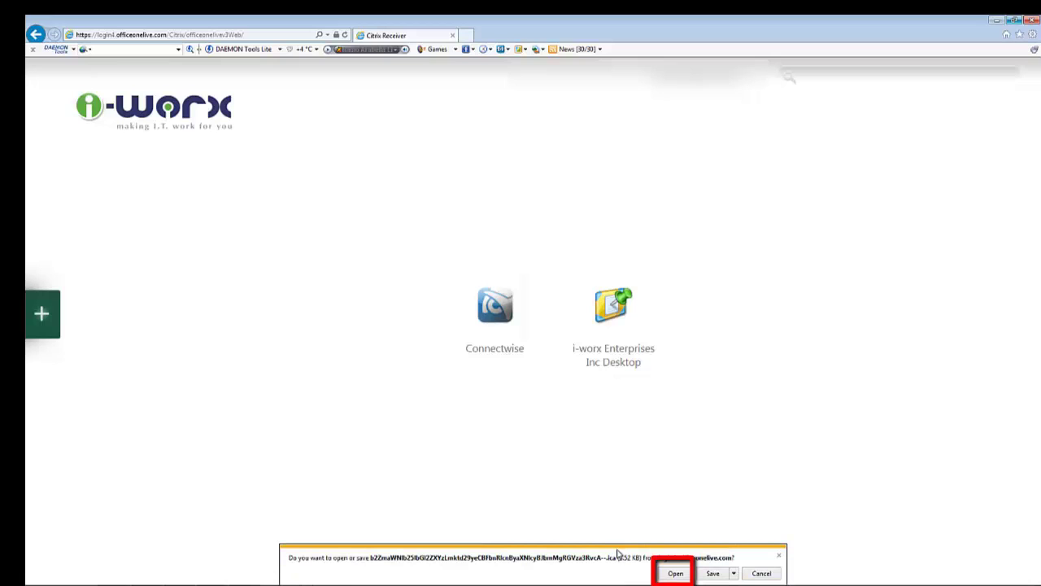
{"action": "left_click", "coordinate": [676, 574]}
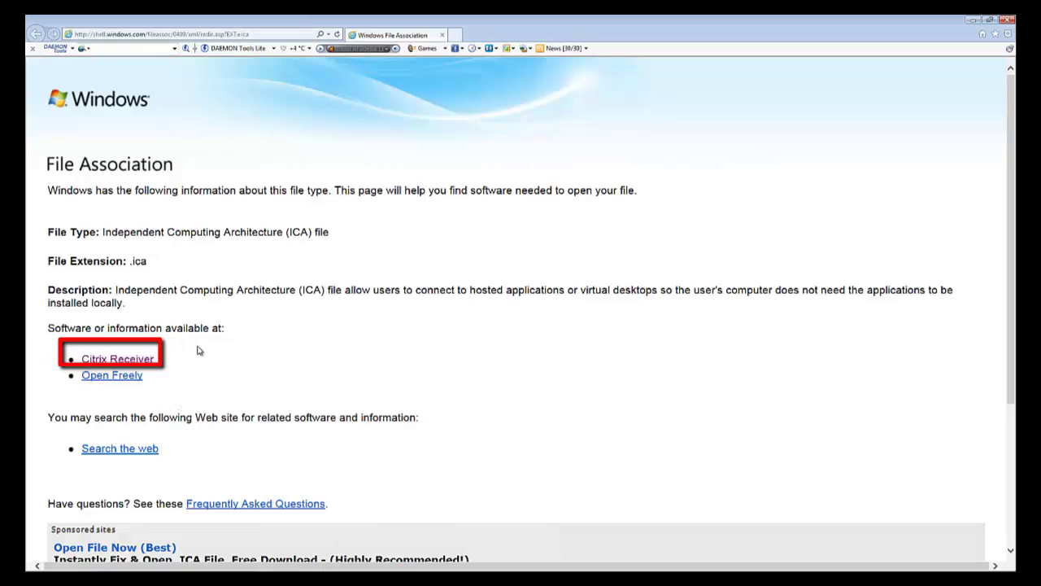
- Choose Citrix Receiver for Windows, accept the licence agreement, and continue to the download
{"action": "left_click", "coordinate": [132, 362]}
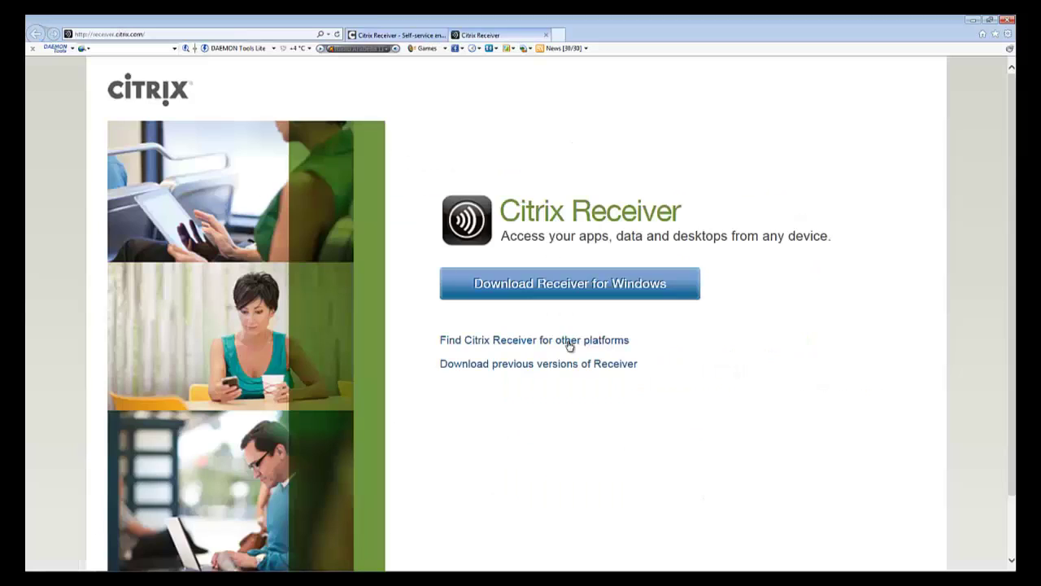
{"action": "left_click", "coordinate": [576, 293]}
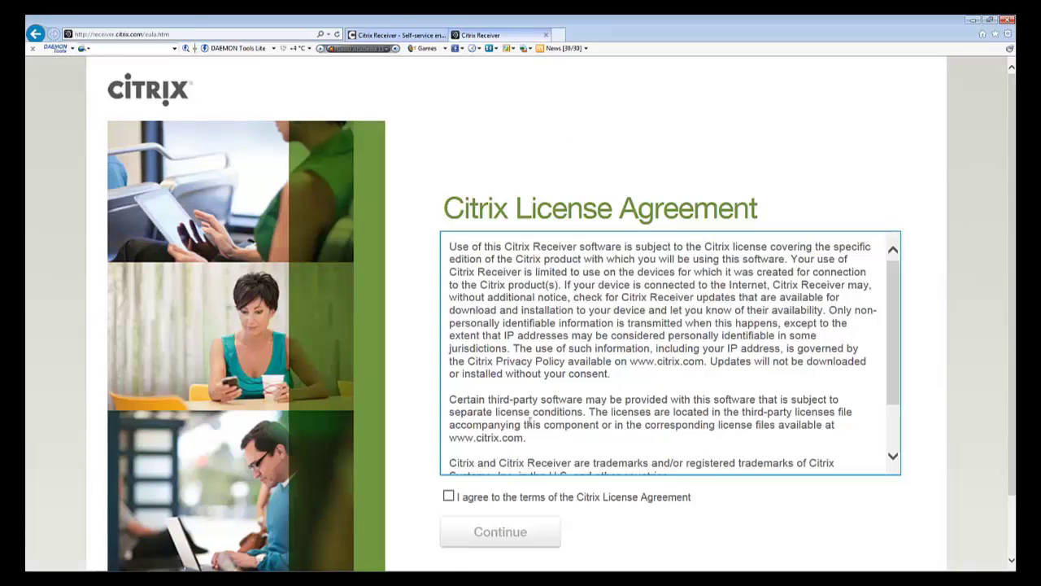
{"action": "left_click", "coordinate": [449, 495]}
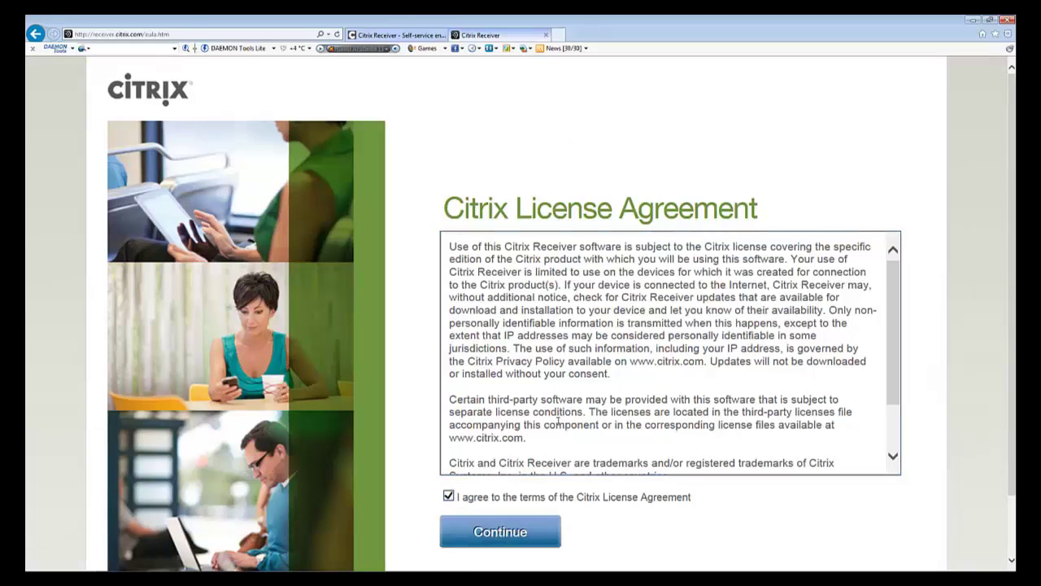
{"action": "left_click_drag", "start_coordinate": [893, 317], "coordinate": [892, 359]}
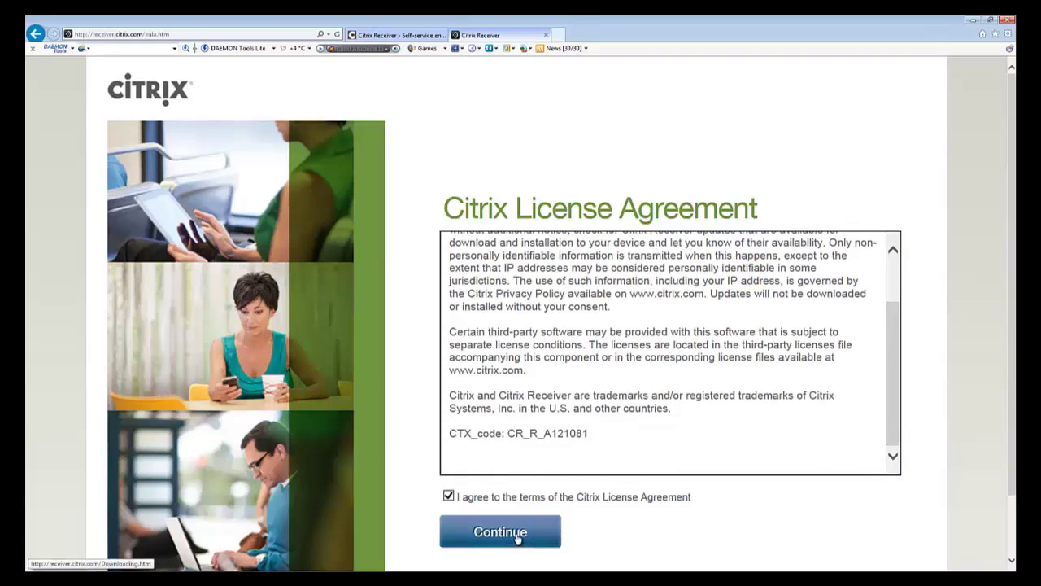
{"action": "left_click", "coordinate": [517, 538]}
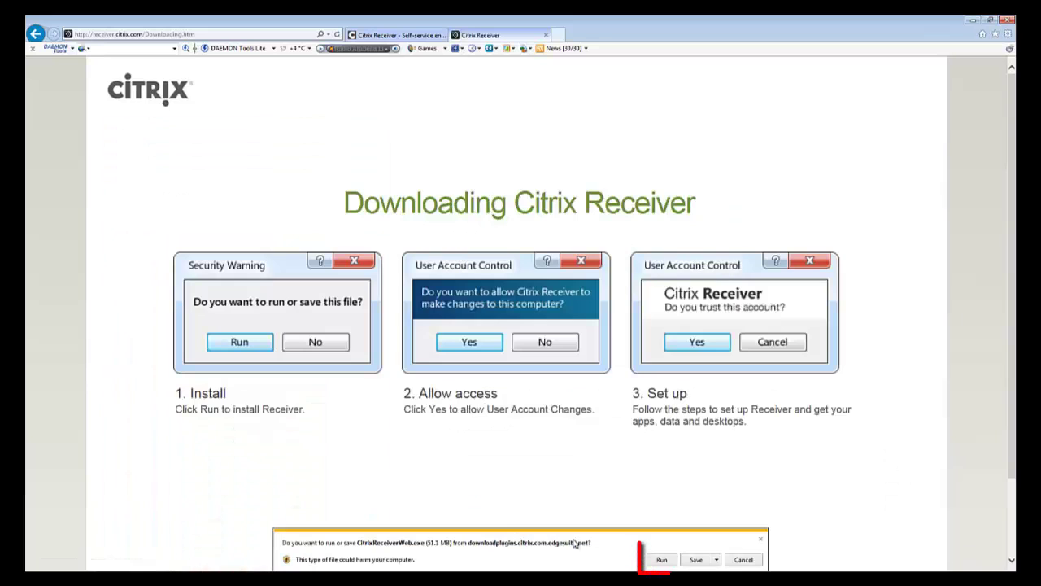
- Run CitrixReceiverWeb.exe and install Citrix Receiver from the setup dialog
{"action": "left_click", "coordinate": [662, 560]}
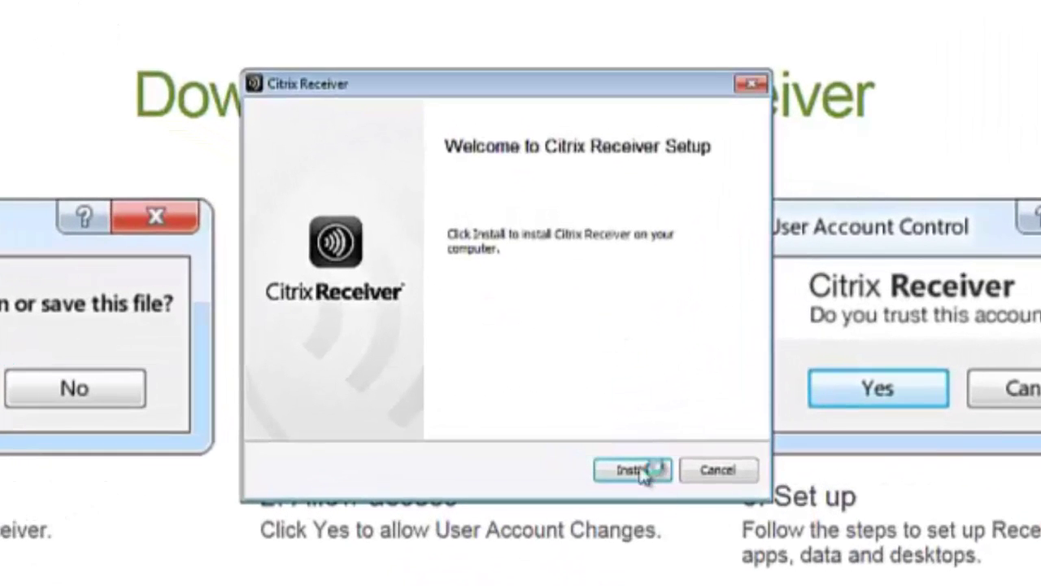
{"action": "left_click", "coordinate": [585, 381]}
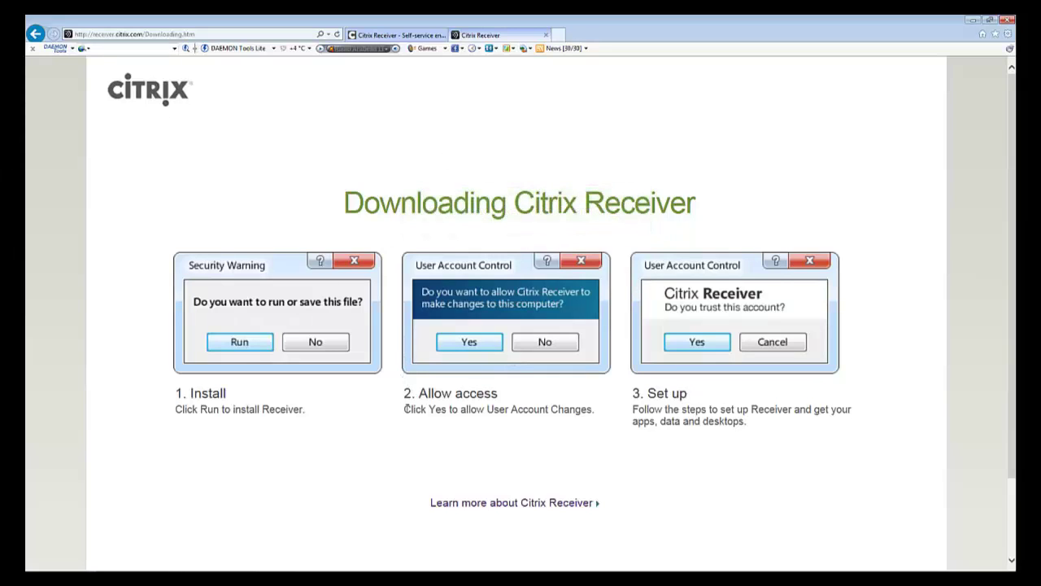
- Return to the portal and relaunch i-worx Enterprises Inc Desktop by opening its .ica file
{"action": "left_click", "coordinate": [1007, 19]}
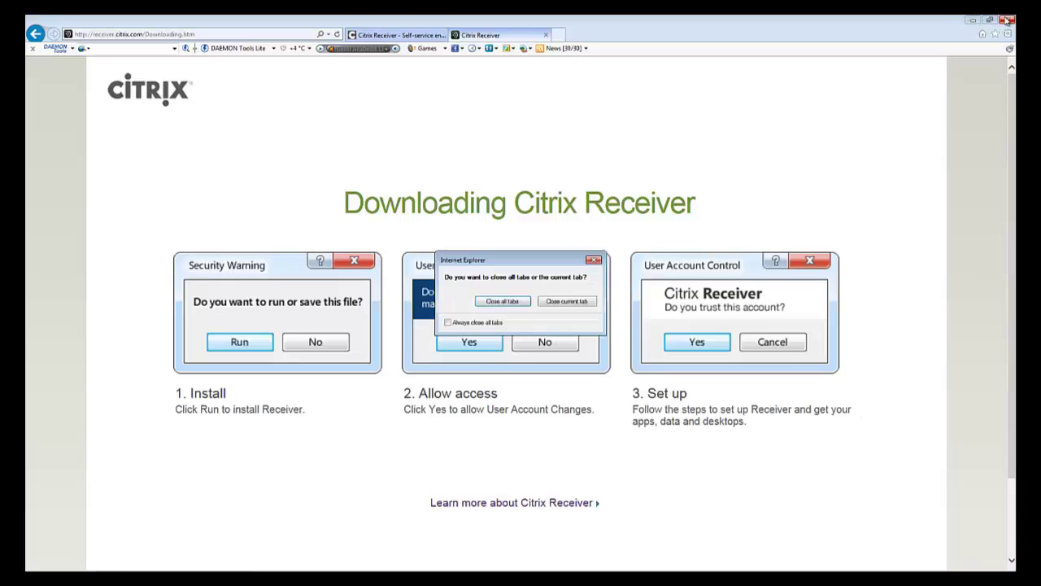
{"action": "left_click", "coordinate": [497, 302]}
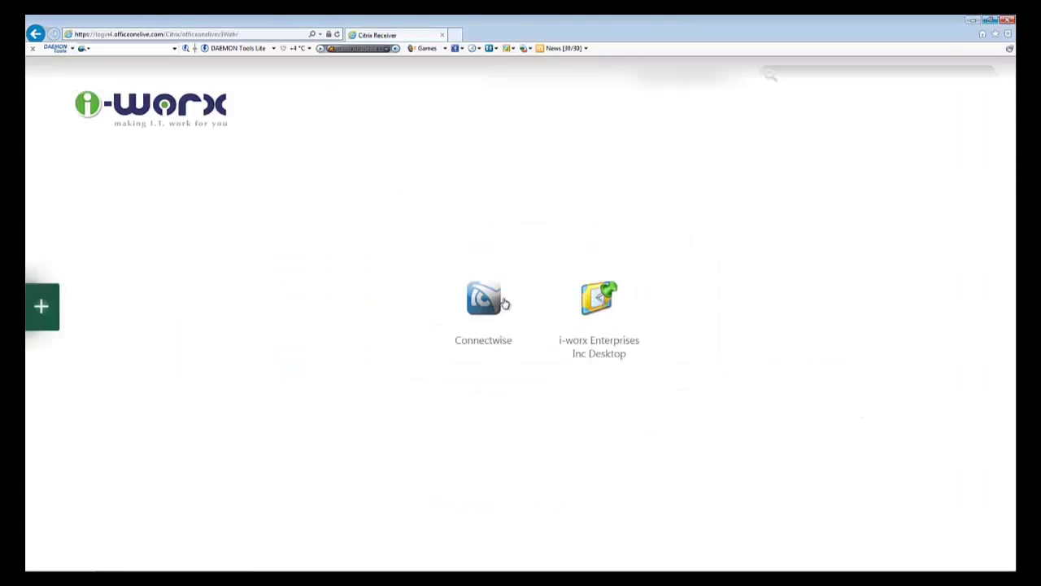
{"action": "left_click", "coordinate": [583, 312]}
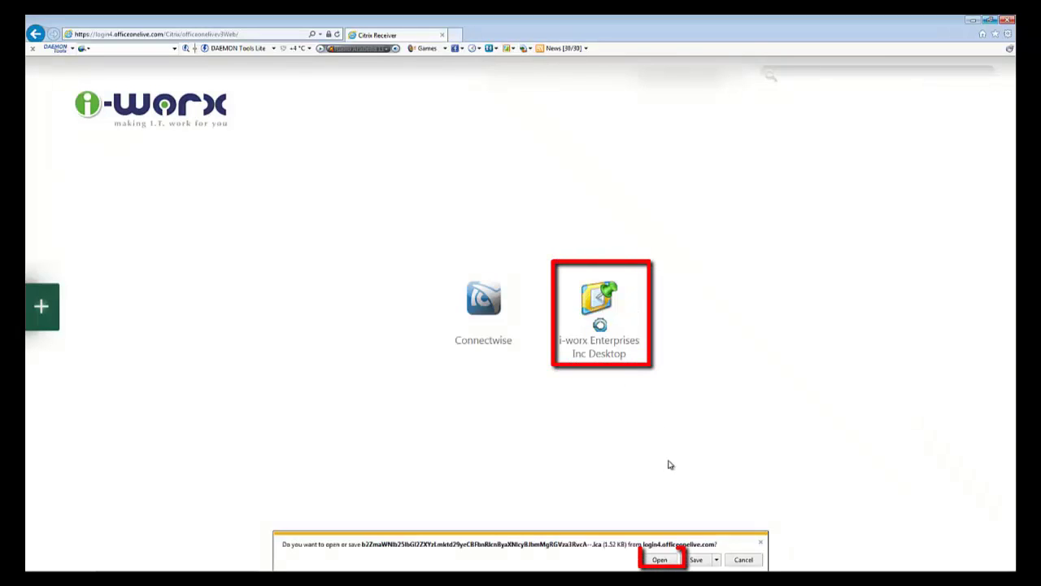
{"action": "left_click", "coordinate": [661, 559]}
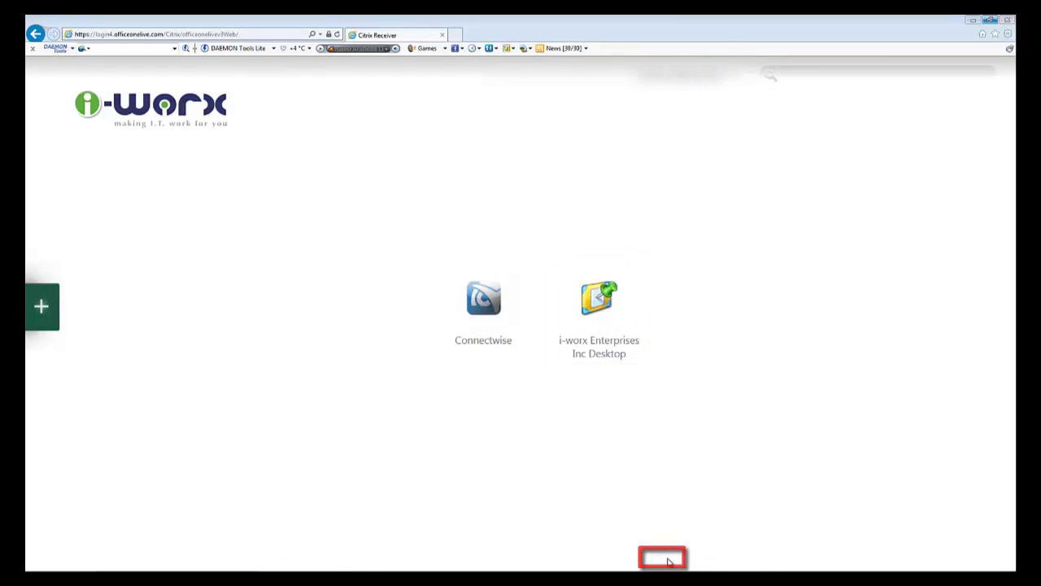